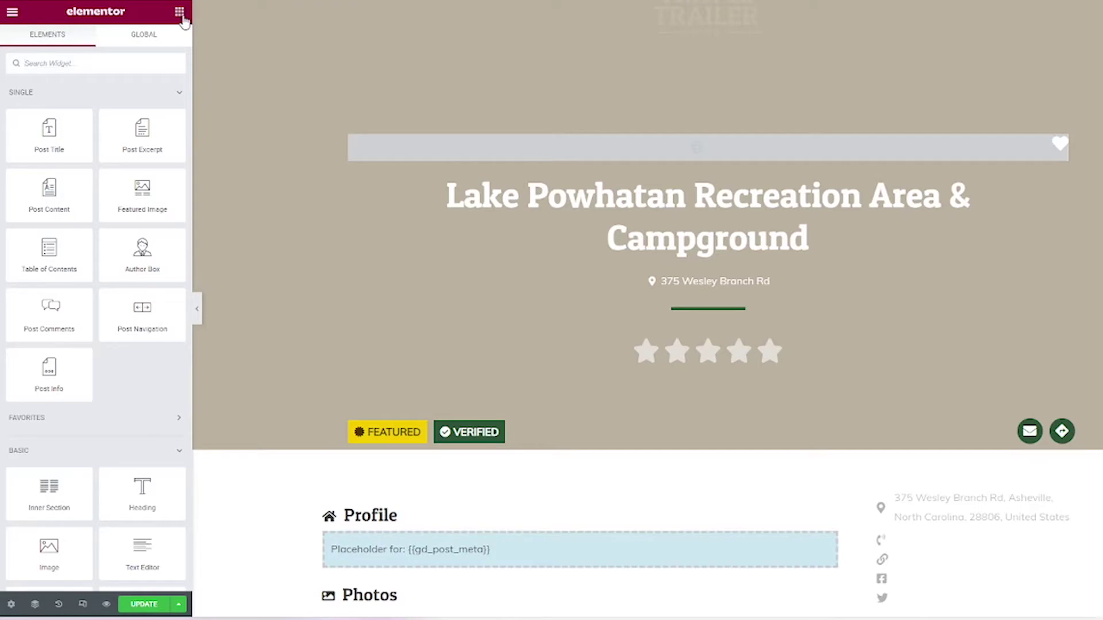
- Try an Image widget above the Profile heading, review its dynamic sources, then delete it
scroll(143, 374, down, 3)
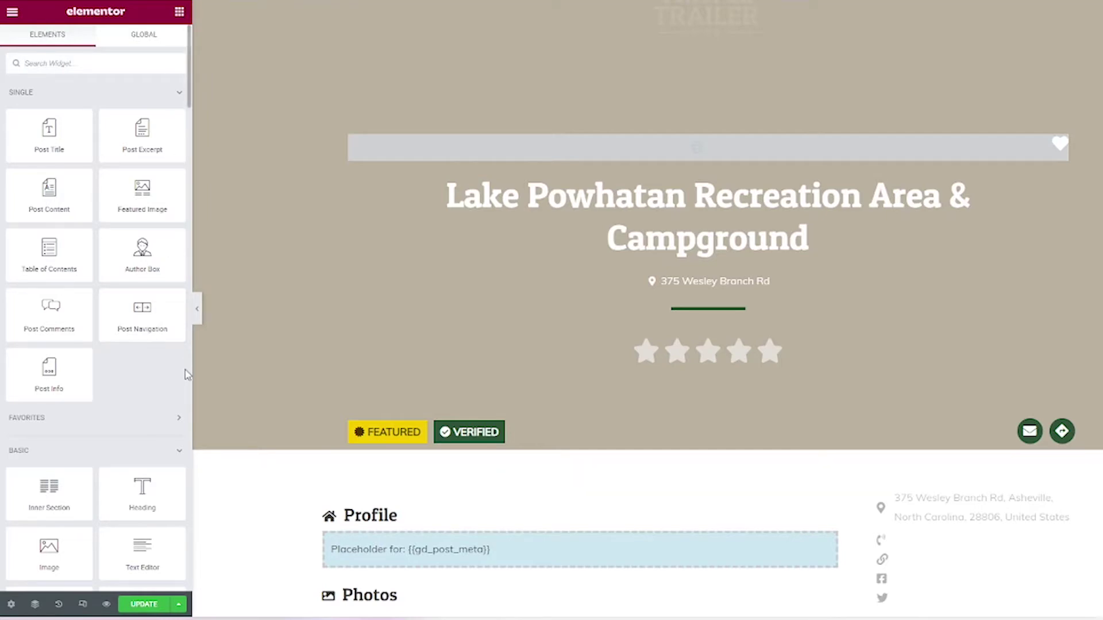
drag(54, 424, 401, 506)
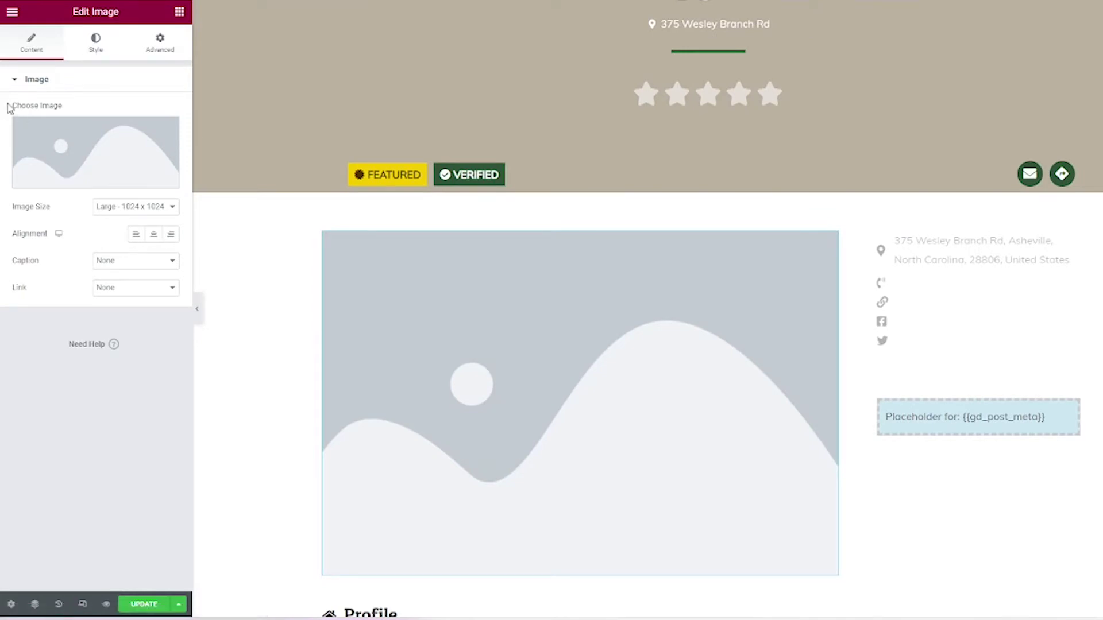
mouse_move(67, 193)
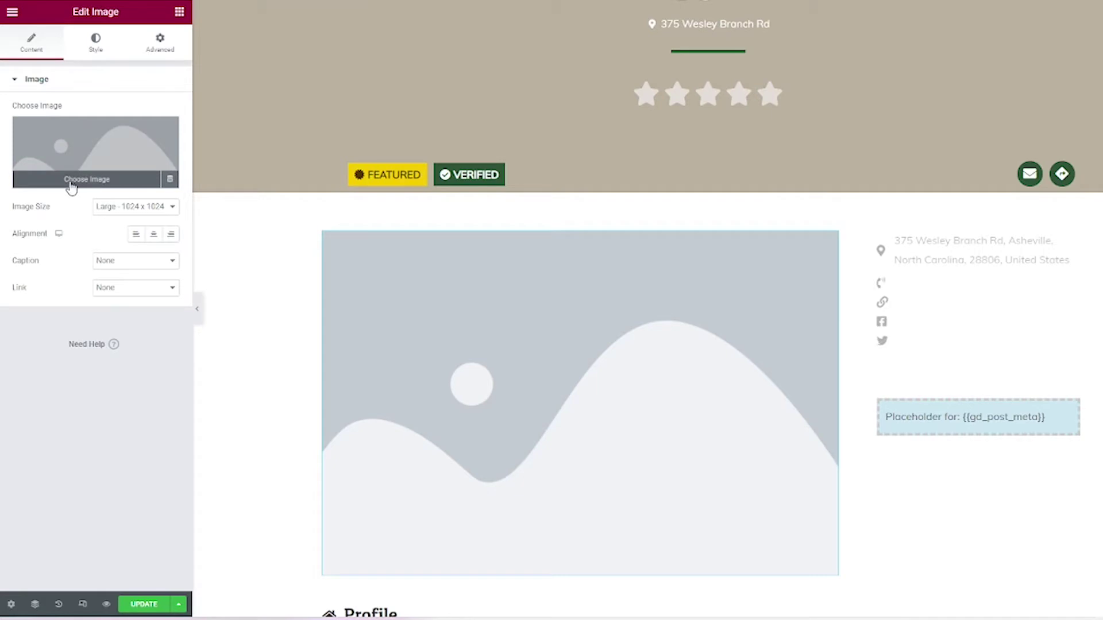
click(170, 180)
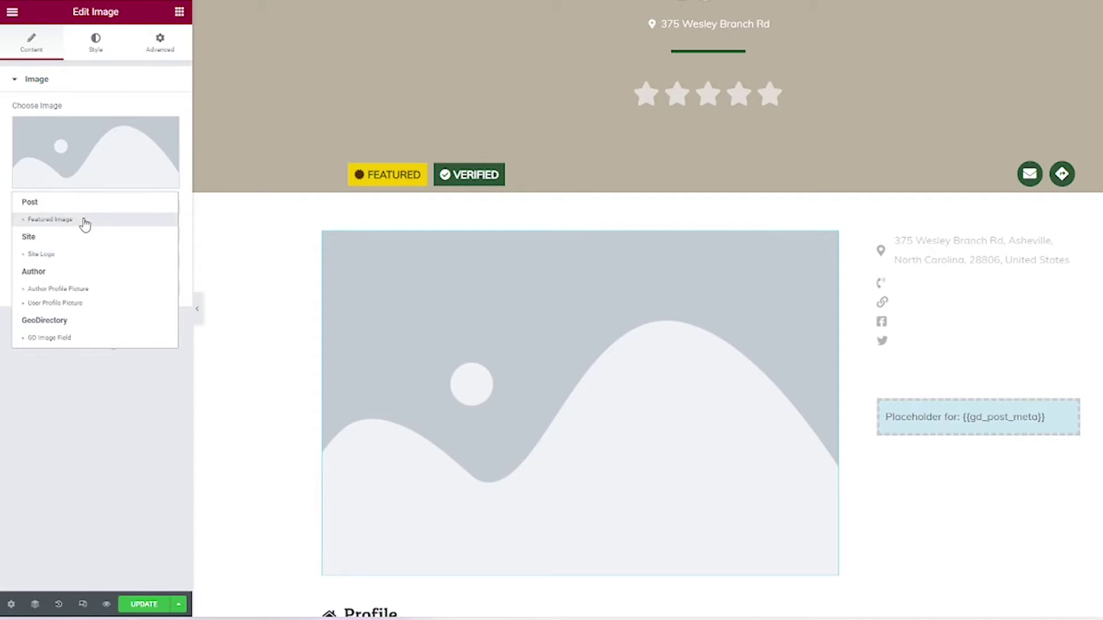
scroll(319, 237, up, 5)
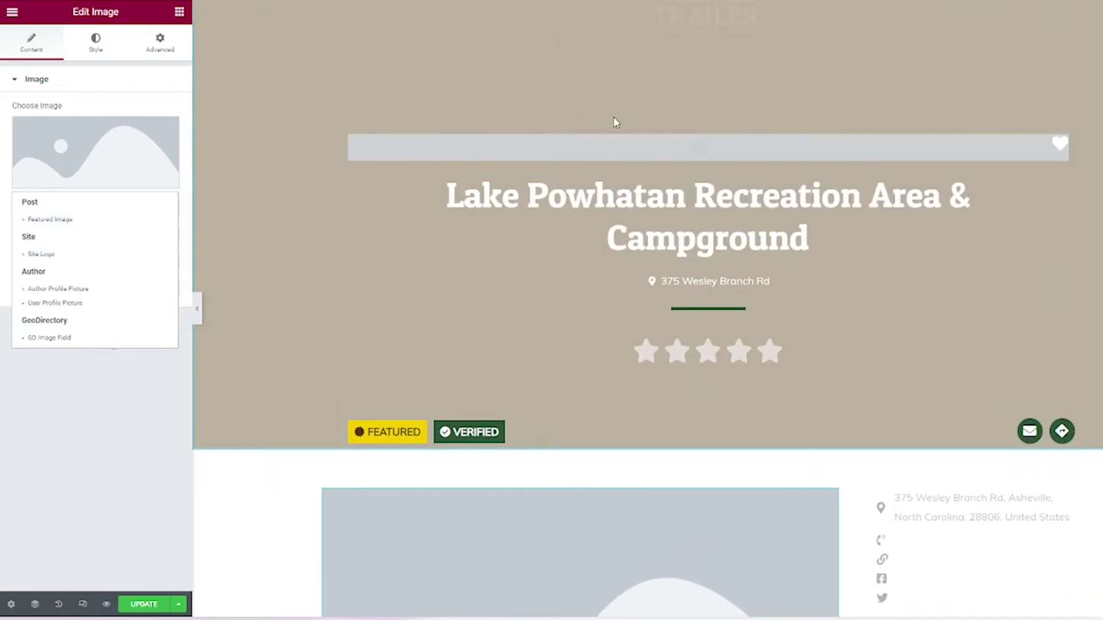
scroll(549, 301, down, 2)
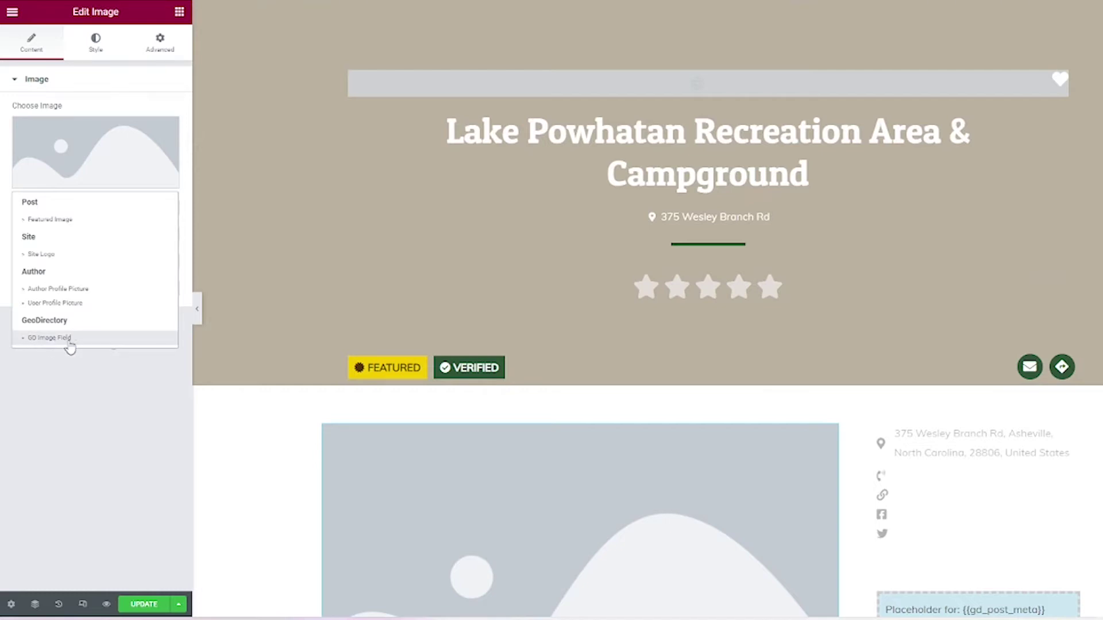
click(241, 465)
right_click(830, 432)
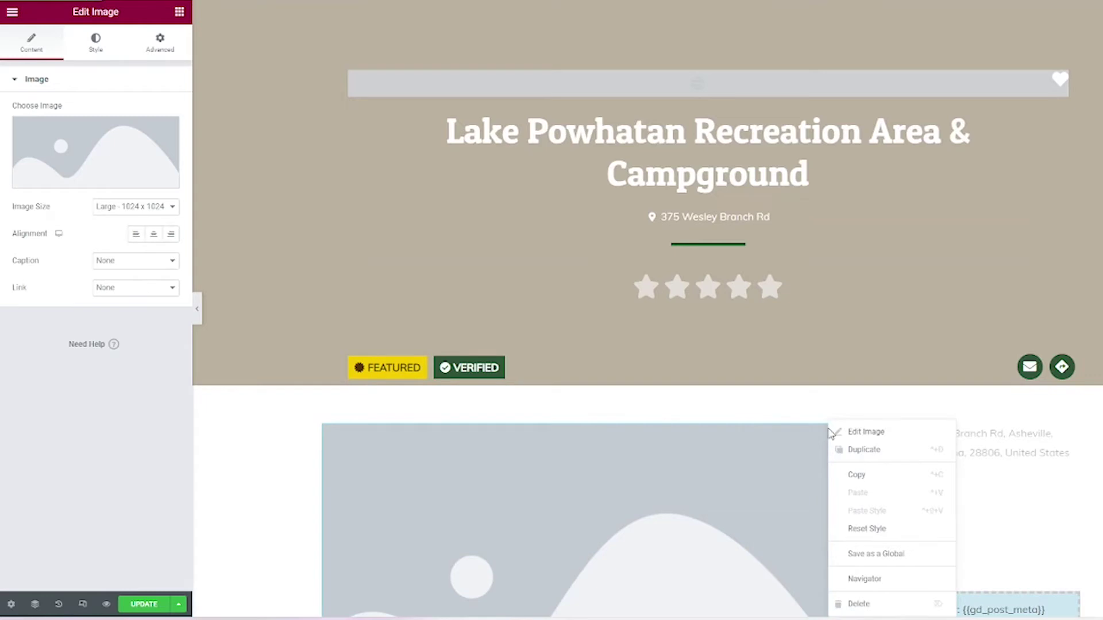
click(856, 604)
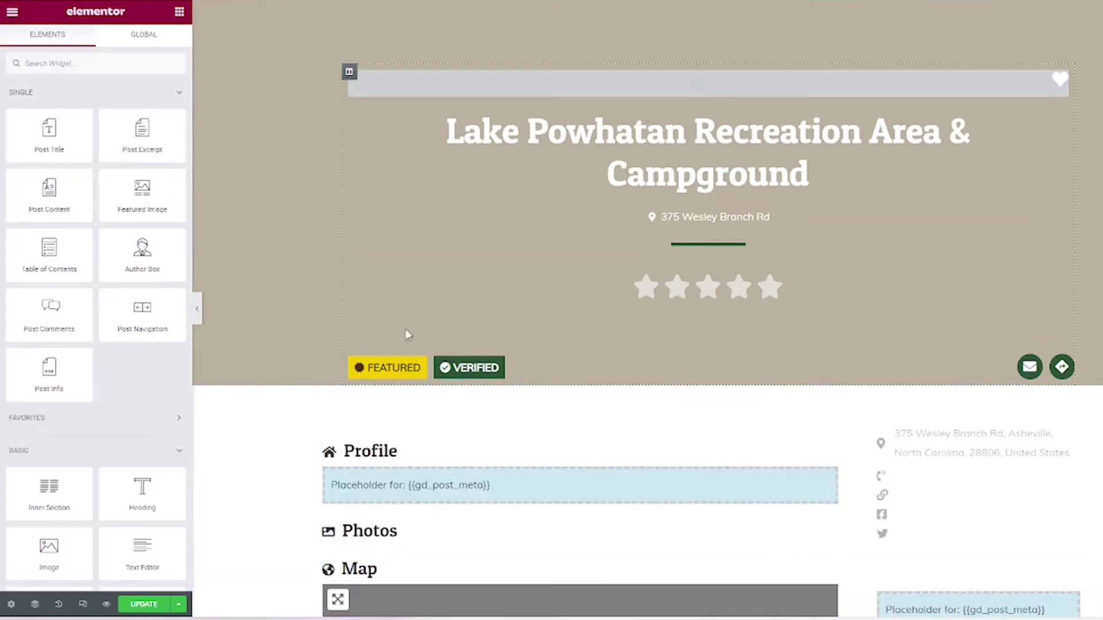
- Add a trial Basic Gallery above the Profile heading, check its dynamic sources, then delete it
click(88, 56)
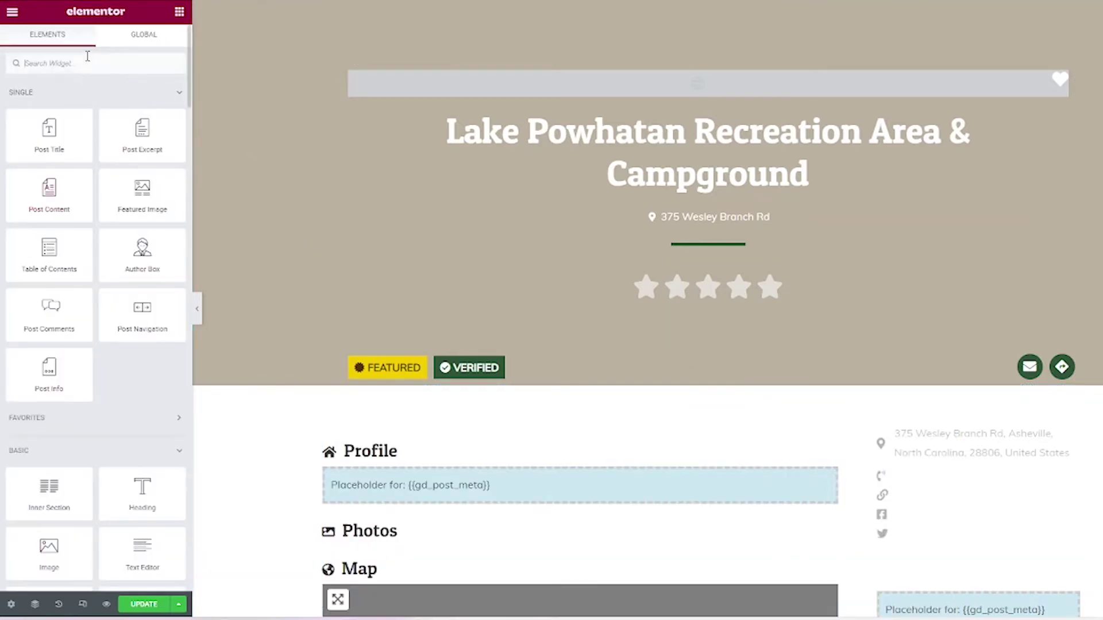
text(galler)
drag(49, 112, 467, 444)
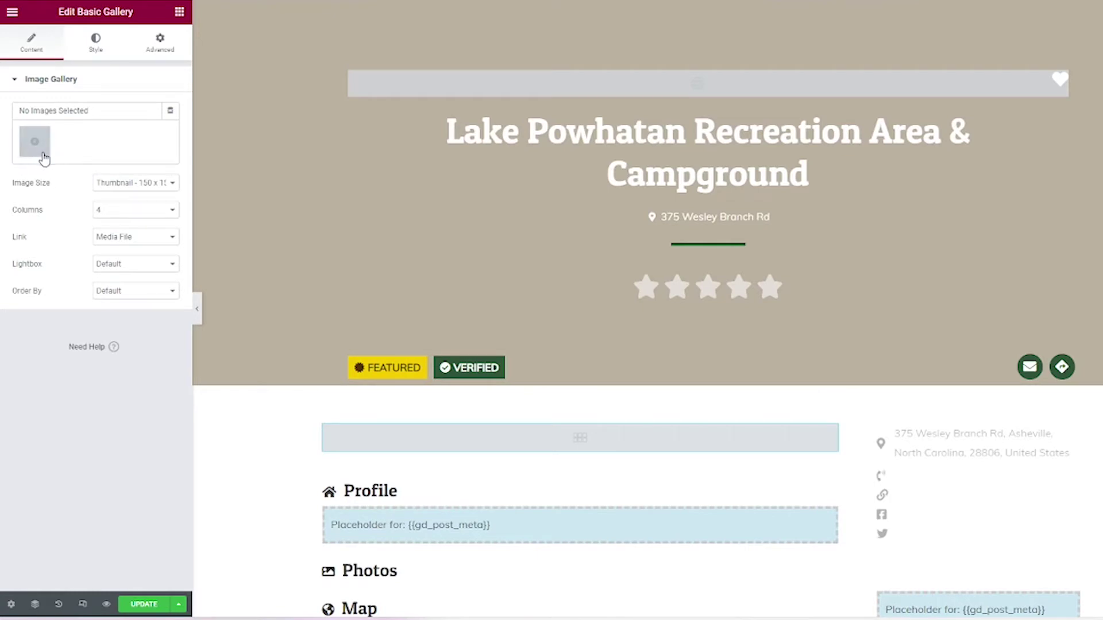
click(170, 114)
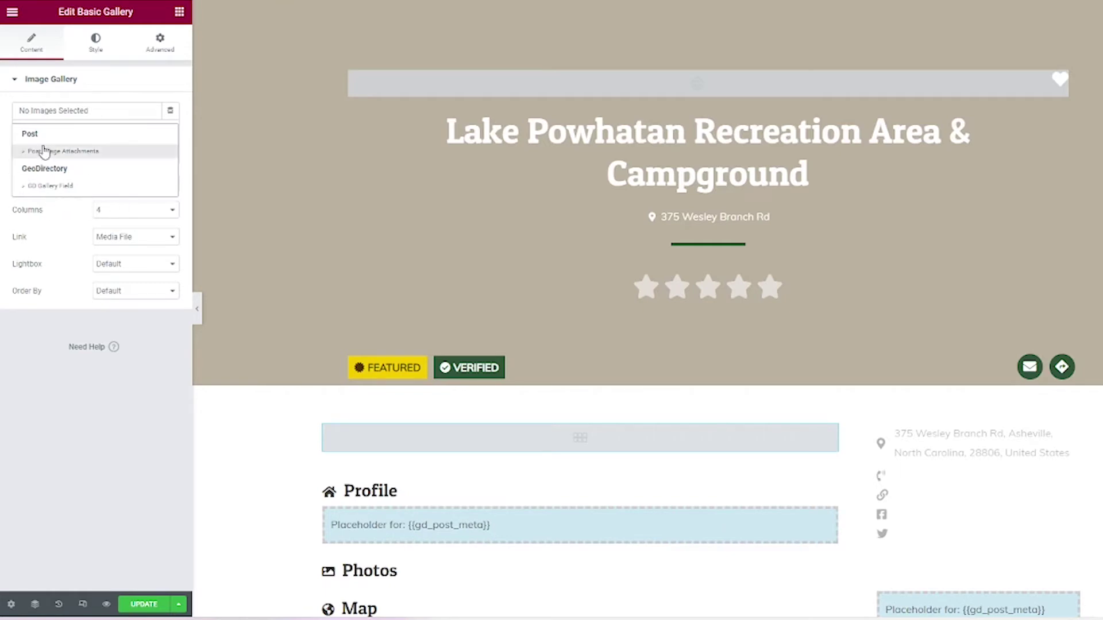
right_click(831, 429)
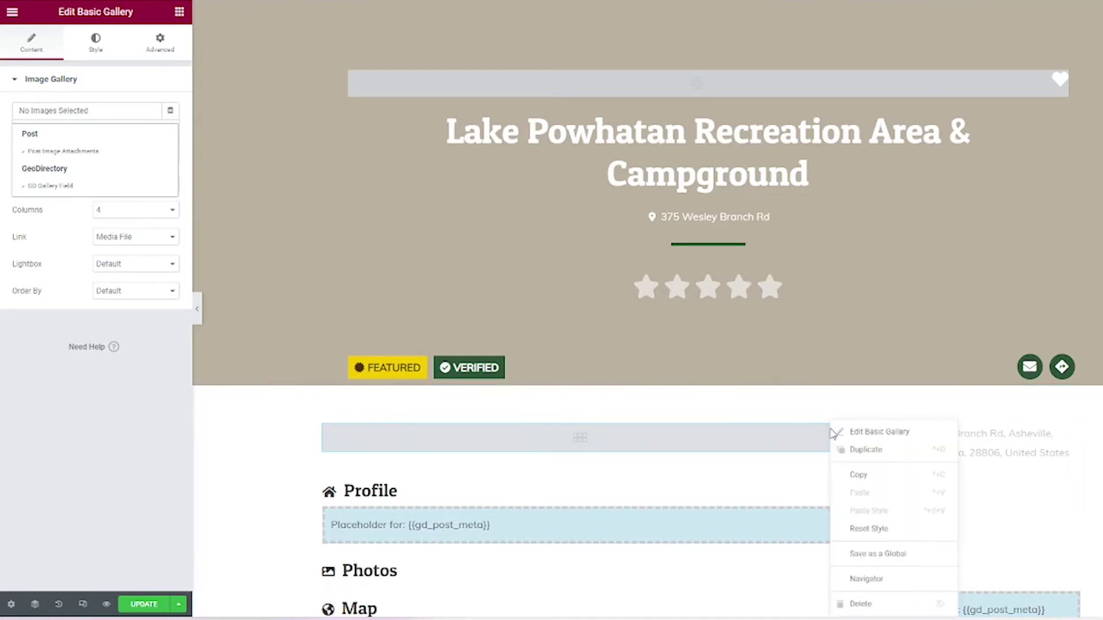
click(883, 604)
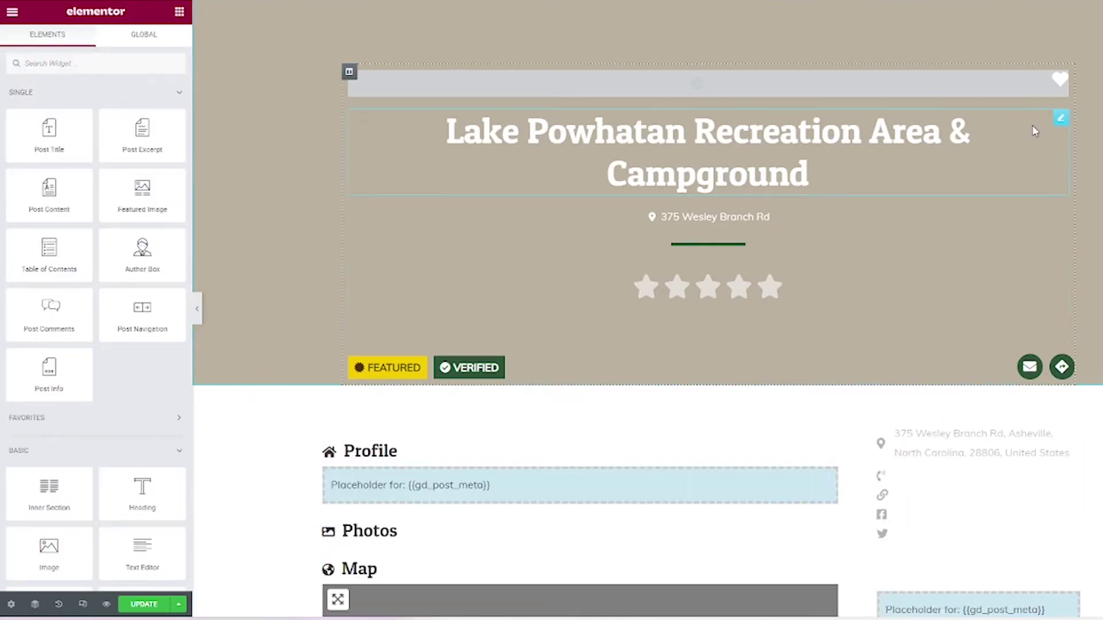
- Set the listing heading's title to the Post Title dynamic tag
click(1062, 120)
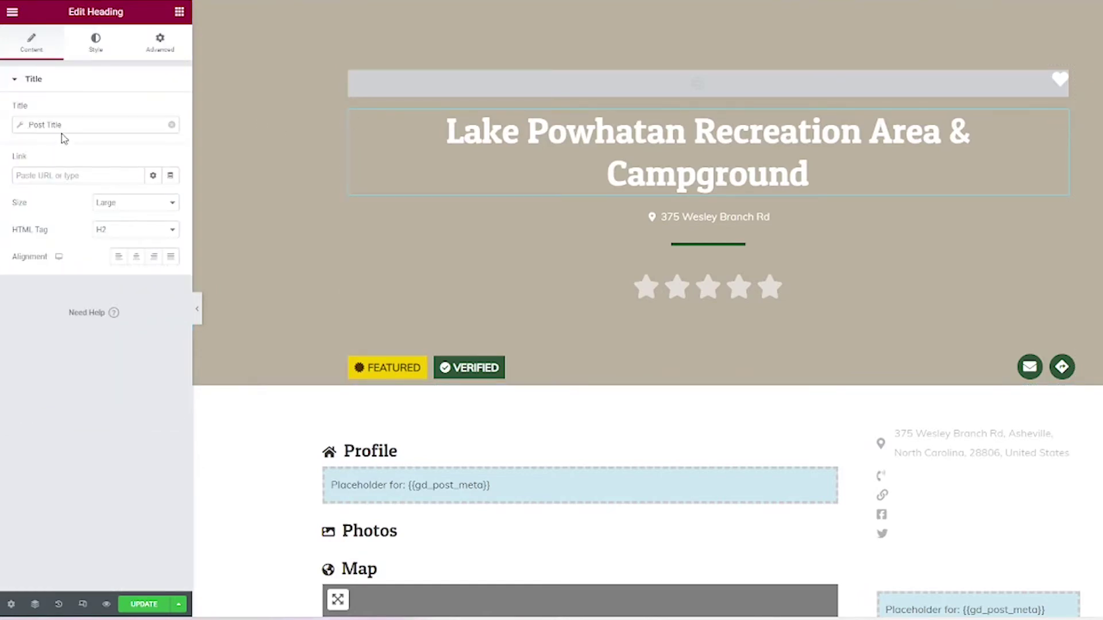
click(172, 126)
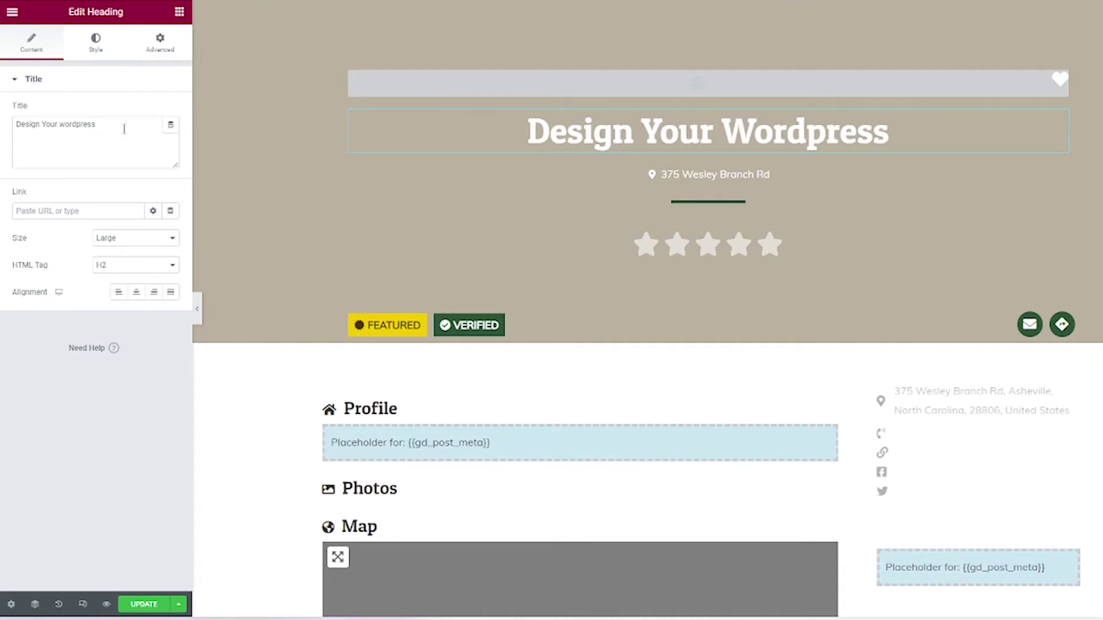
click(170, 126)
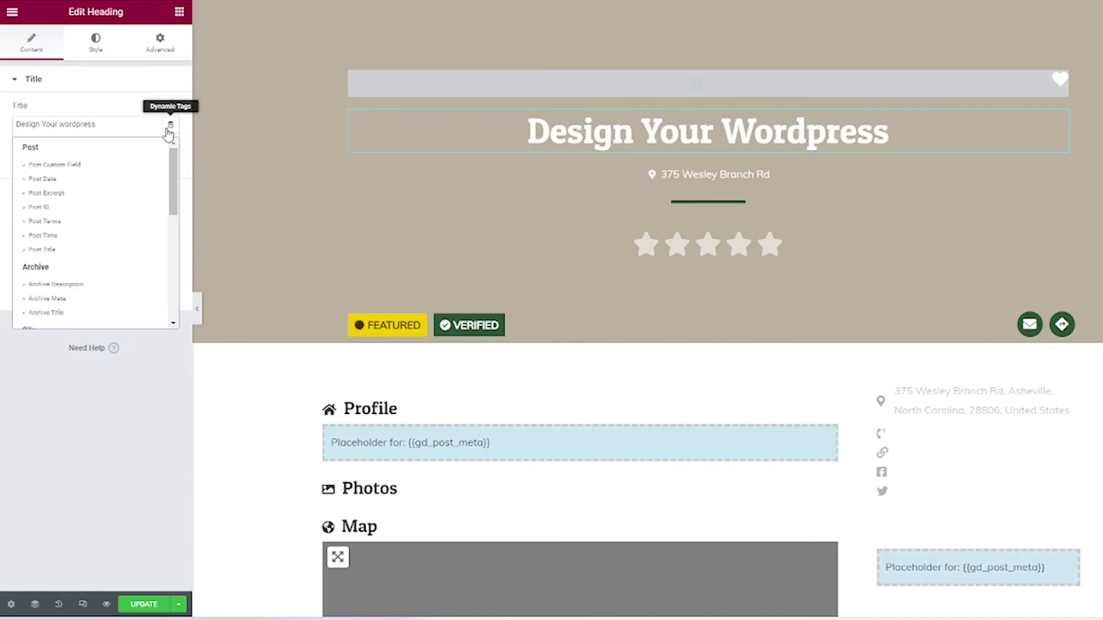
click(69, 250)
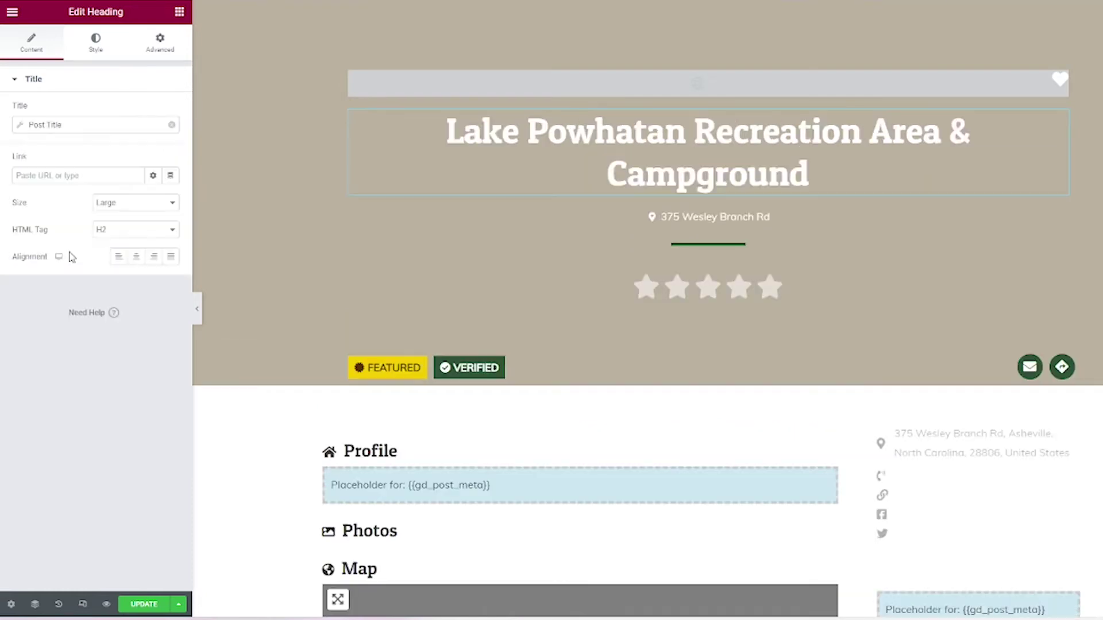
click(172, 125)
click(170, 125)
scroll(117, 201, down, 5)
scroll(116, 205, down, 4)
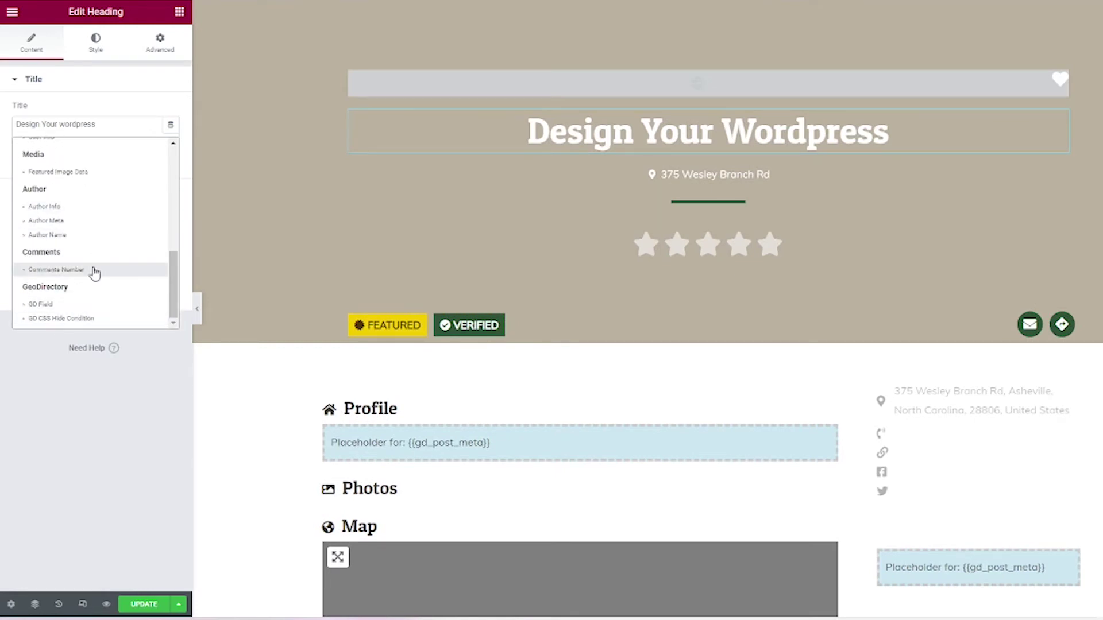
scroll(143, 249, up, 5)
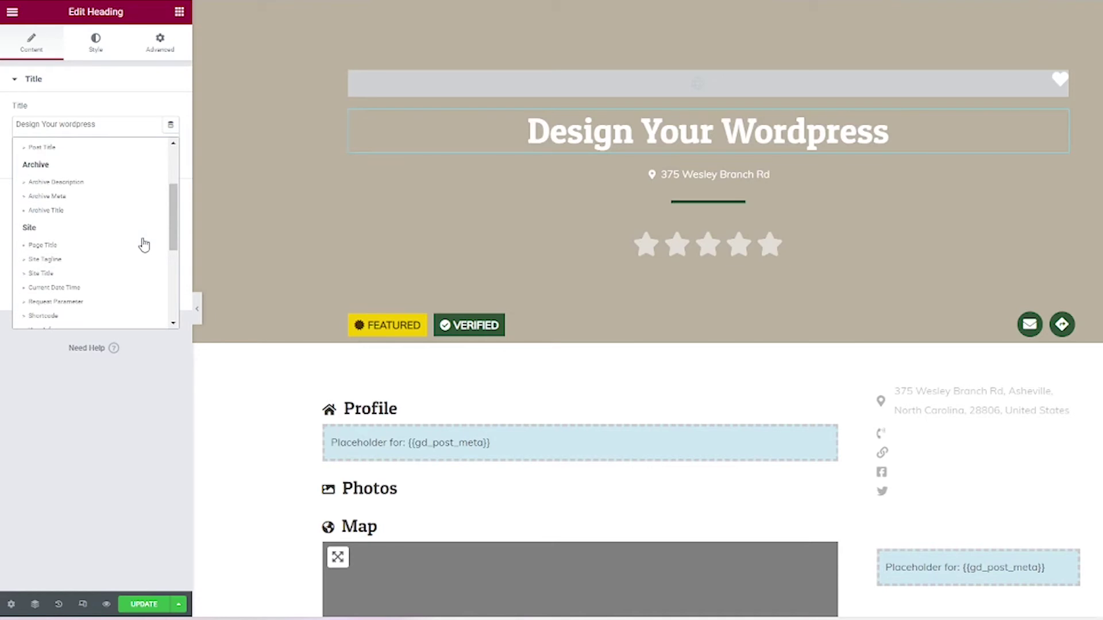
click(74, 250)
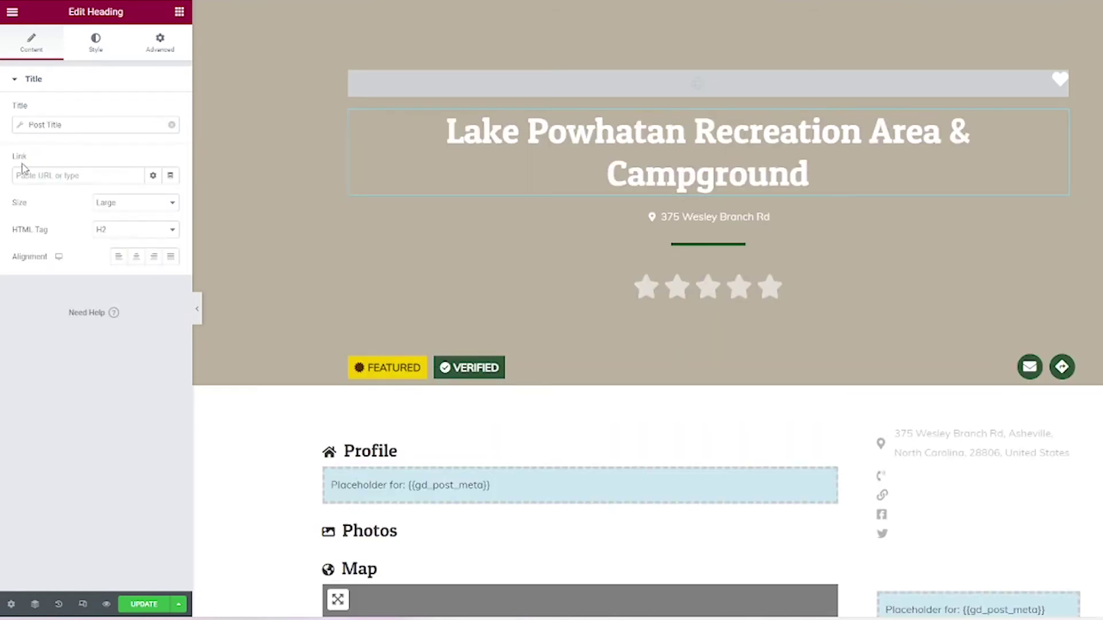
- Browse the heading link's dynamic tags down to GeoDirectory sources like GD URL Field
click(171, 177)
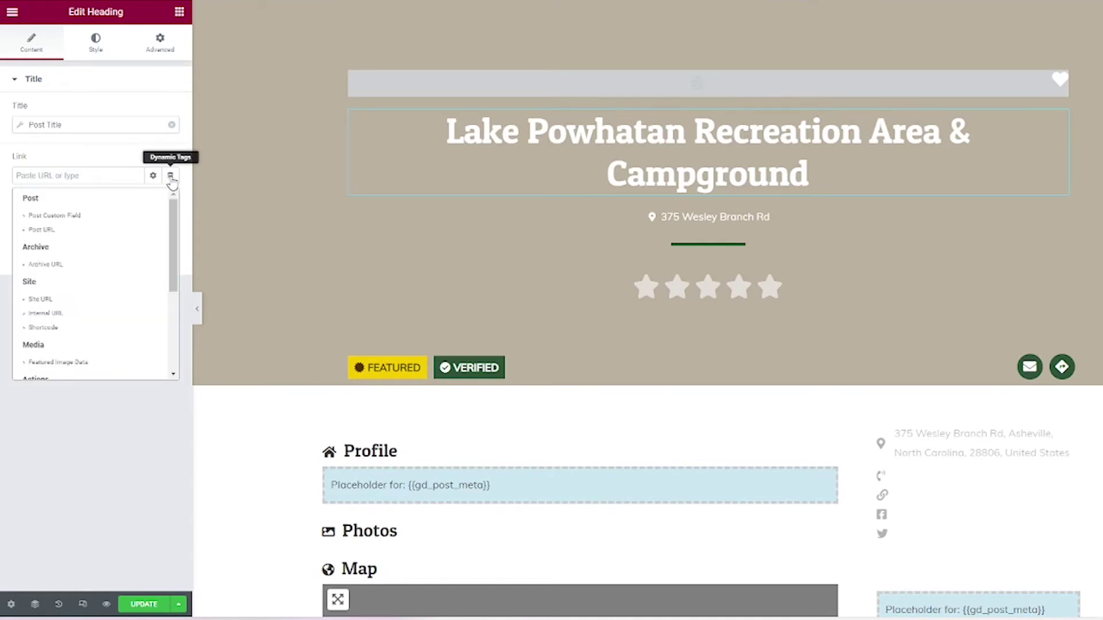
scroll(163, 258, down, 3)
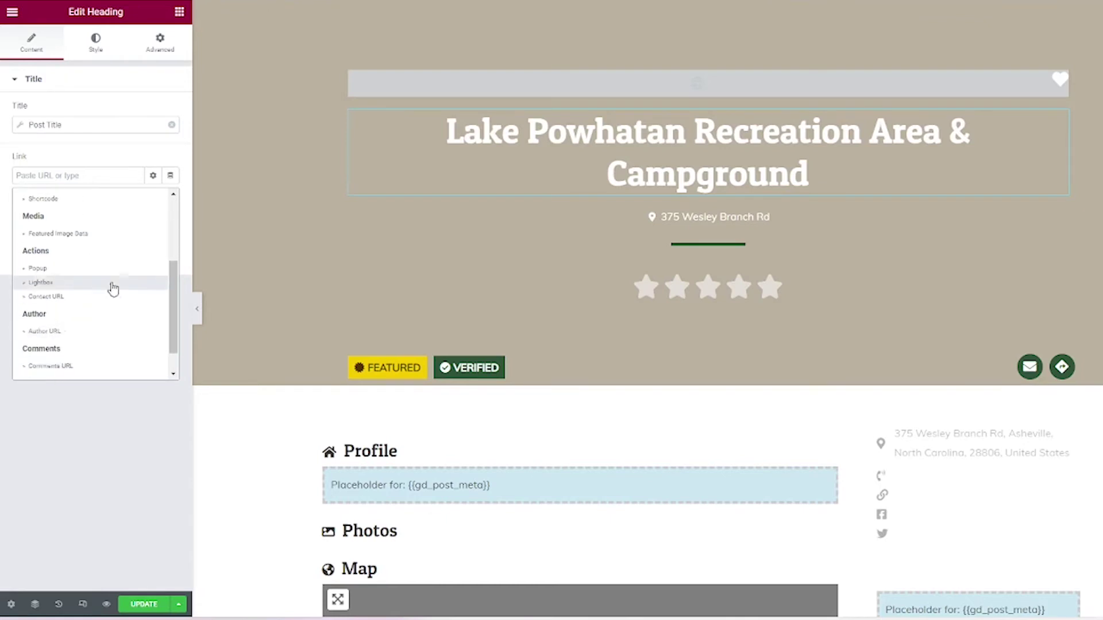
scroll(99, 319, down, 1)
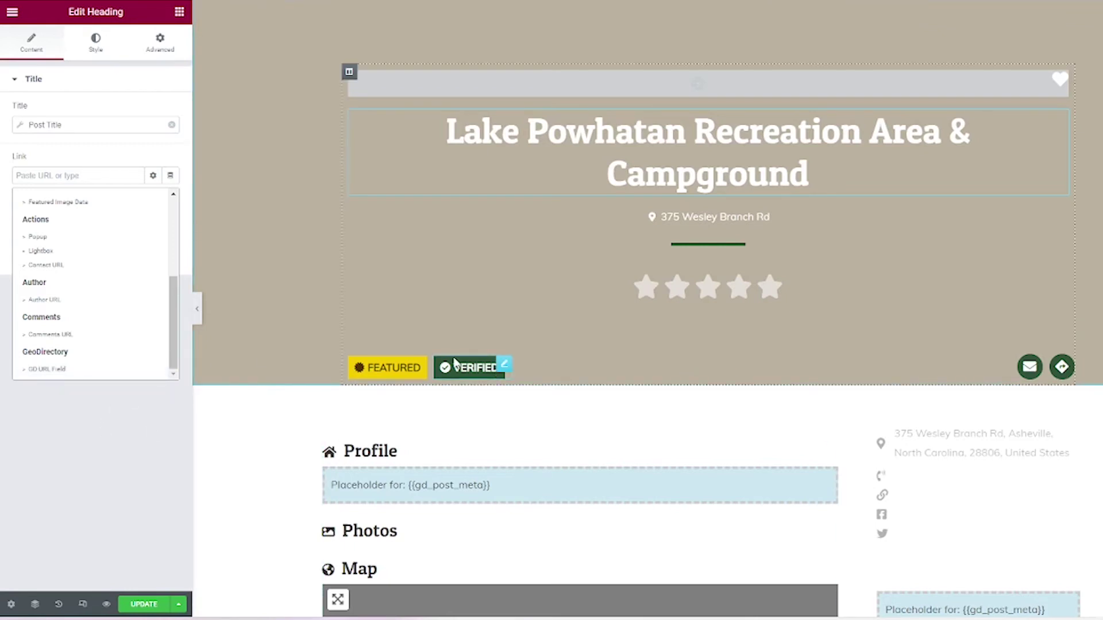
- Inspect the VERIFIED button's Advanced settings, where CSS Classes use the GD CSS Hide Condition tag
click(506, 366)
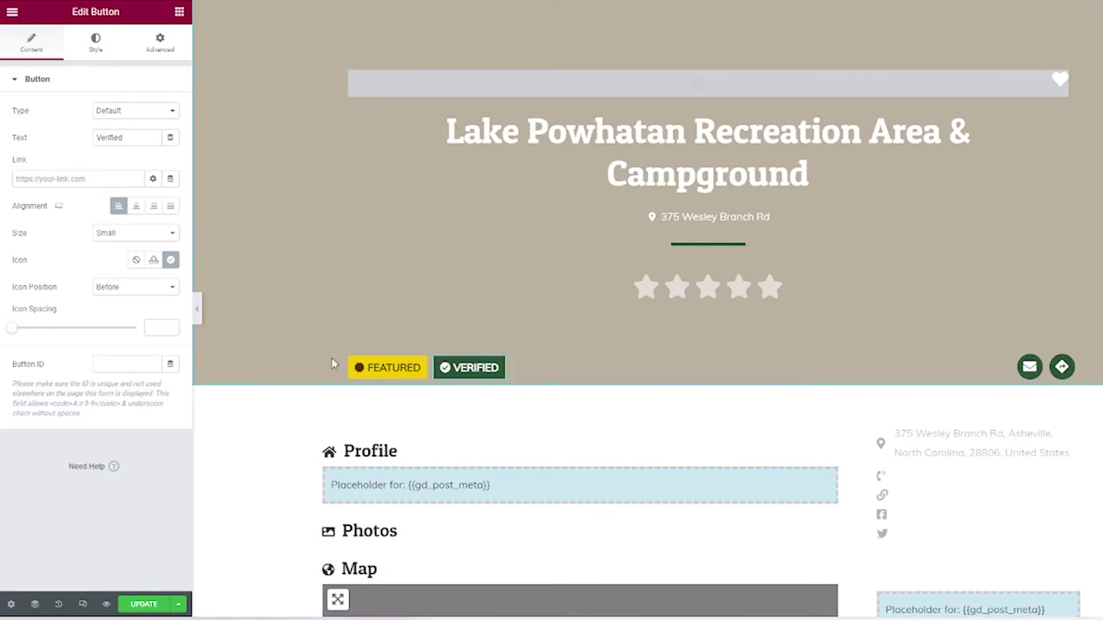
click(179, 48)
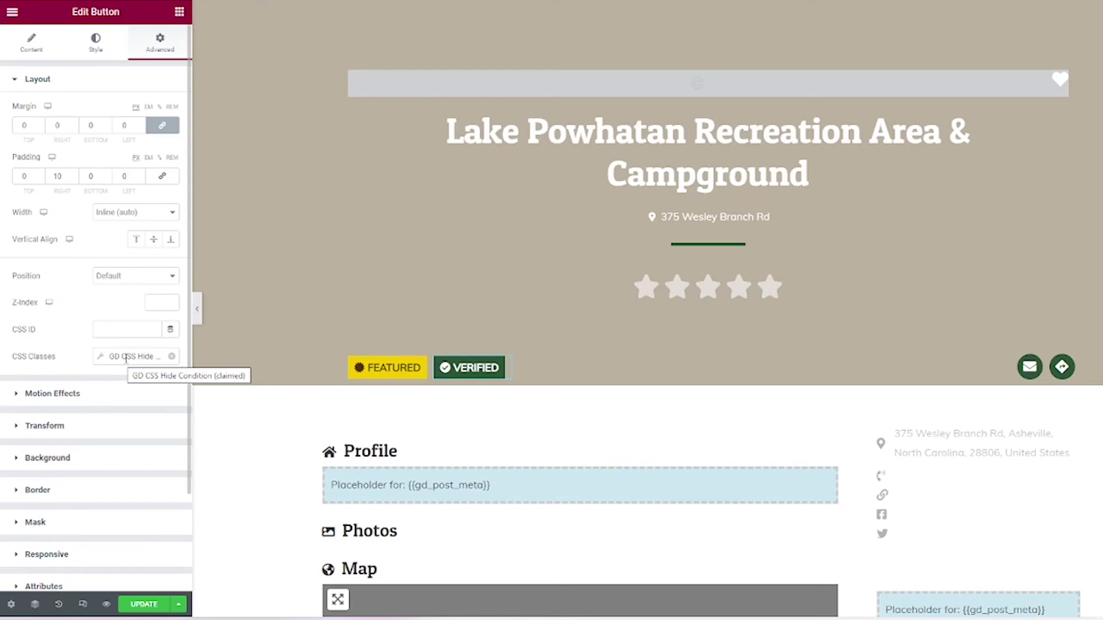
- Duplicate the VERIFIED button and open the copy's GD CSS Hide Condition settings for CSS Classes
right_click(508, 368)
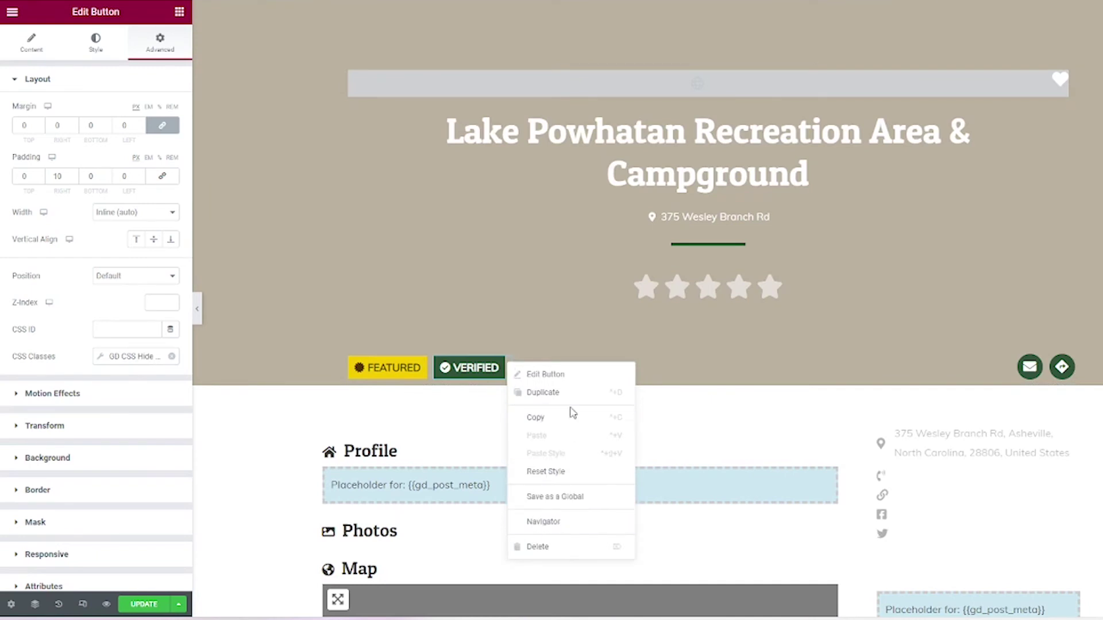
click(543, 392)
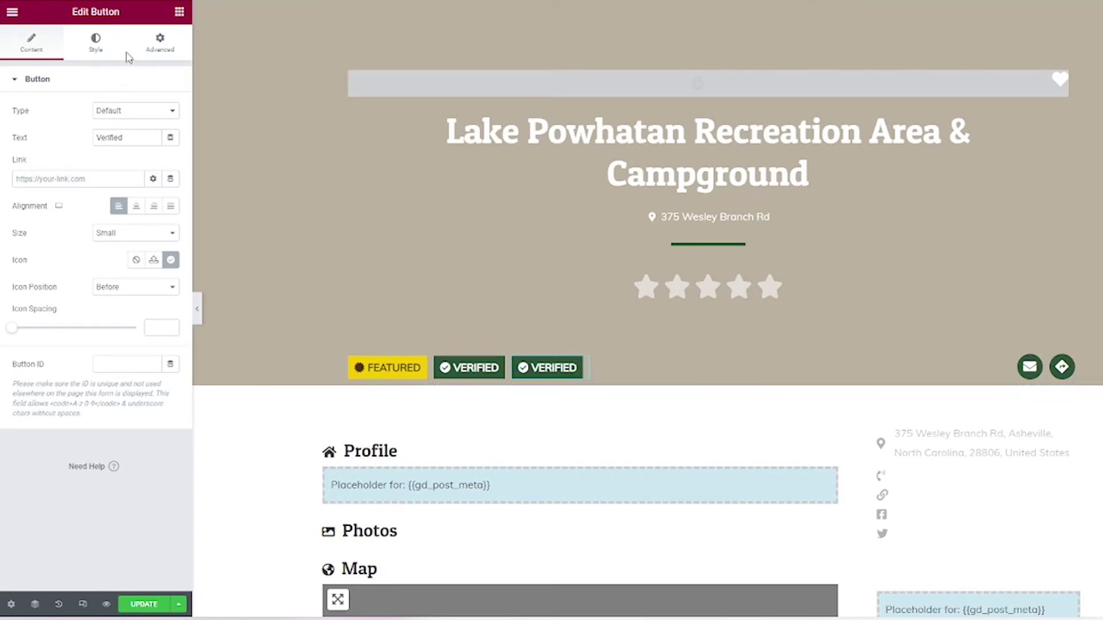
click(167, 48)
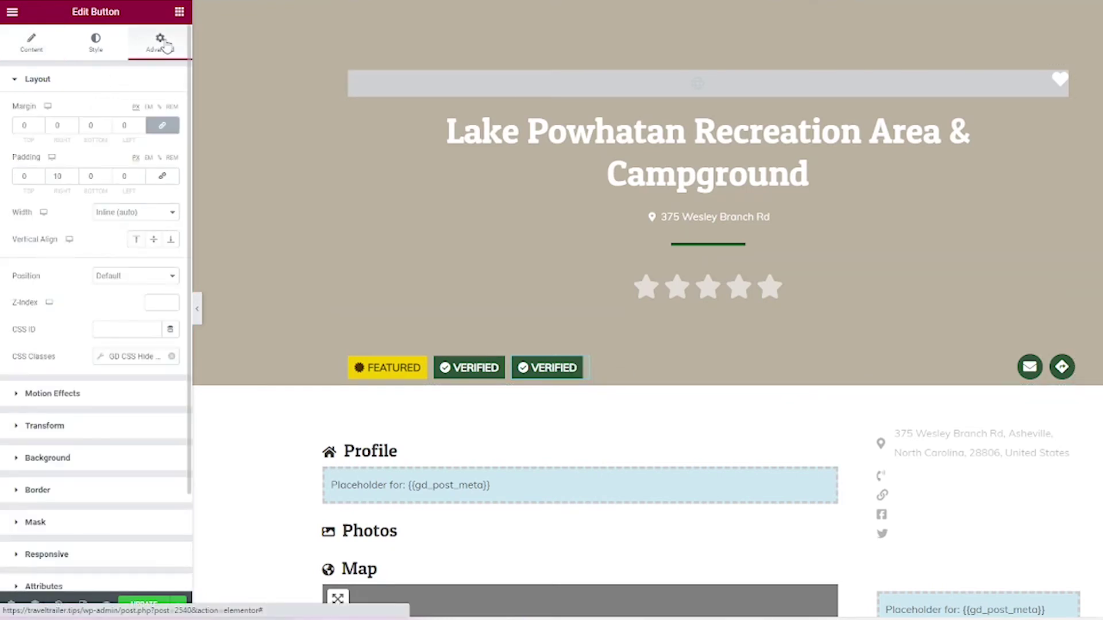
click(100, 357)
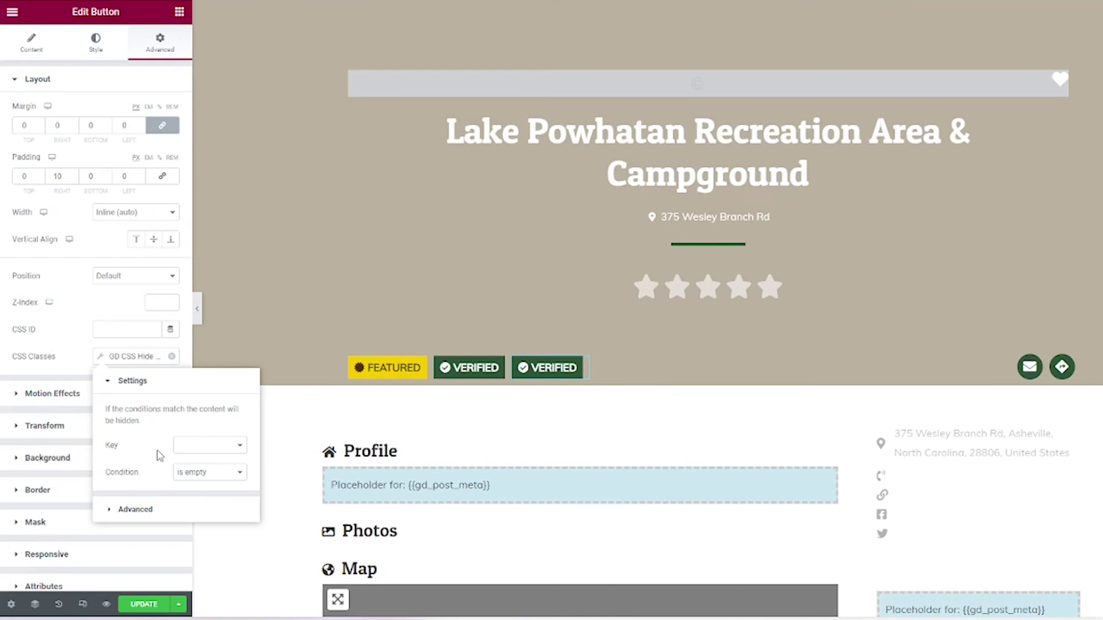
- Keep the copy's hide condition at a blank Key and 'is empty', then show its content settings
click(184, 453)
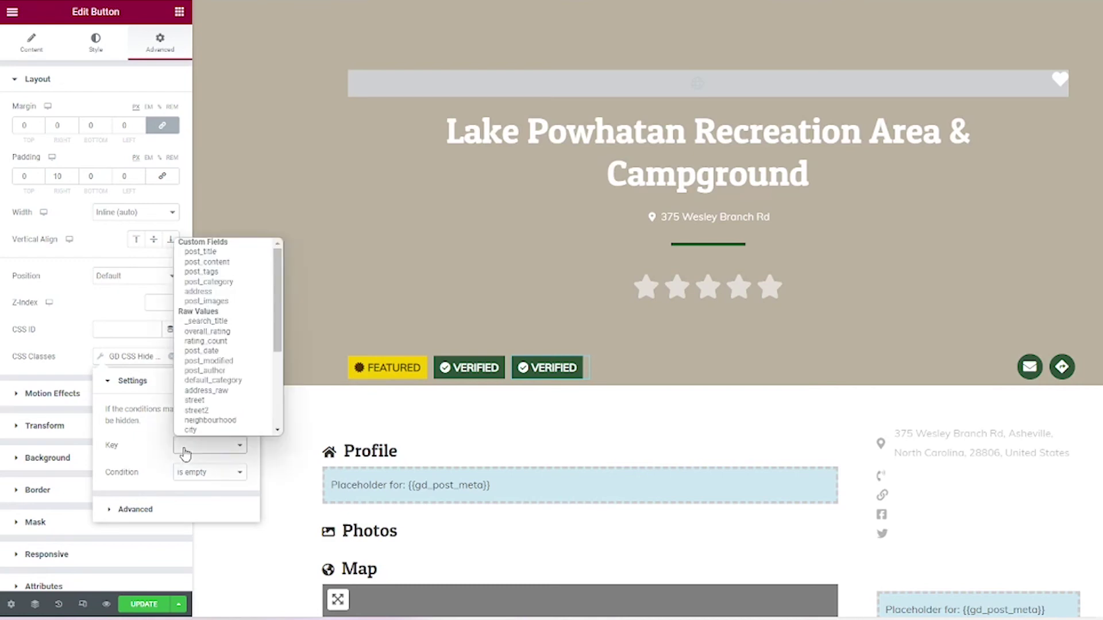
scroll(227, 396, down, 3)
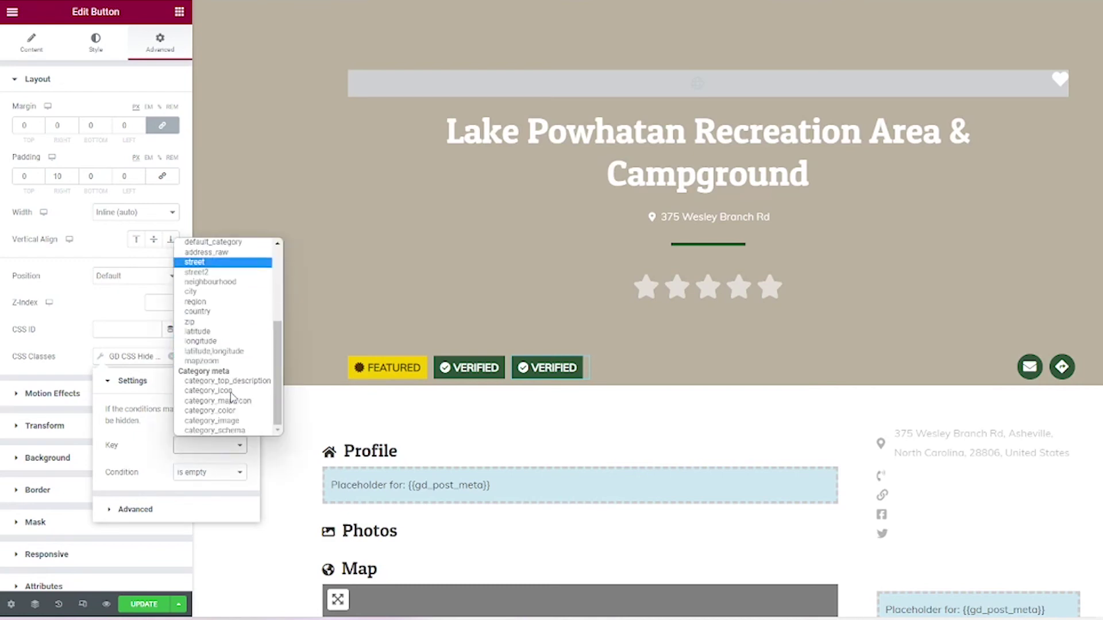
click(154, 464)
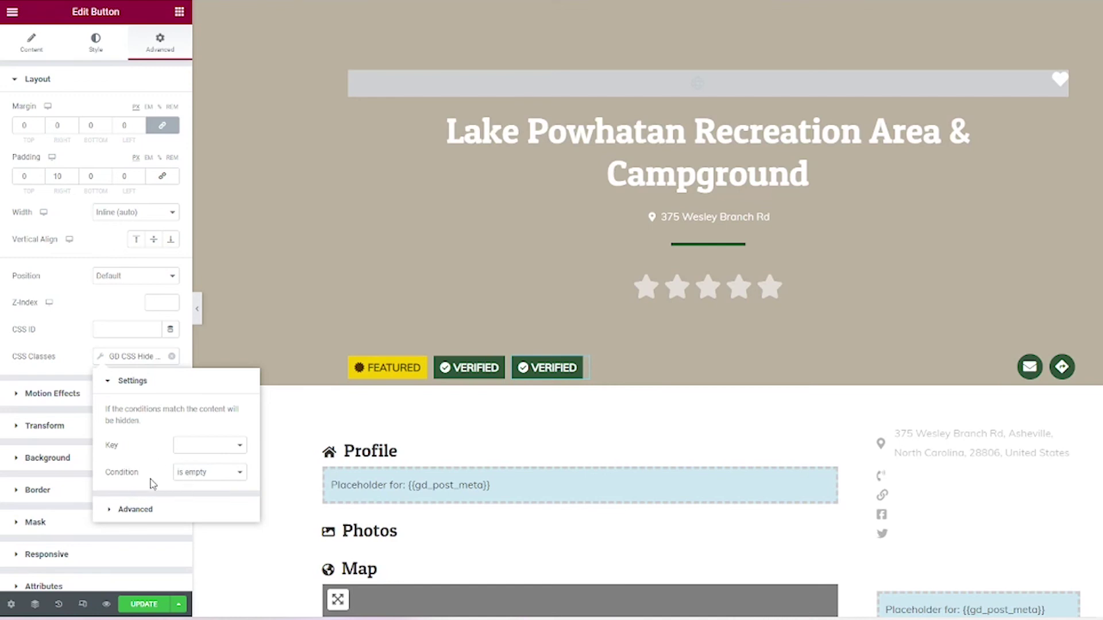
click(192, 476)
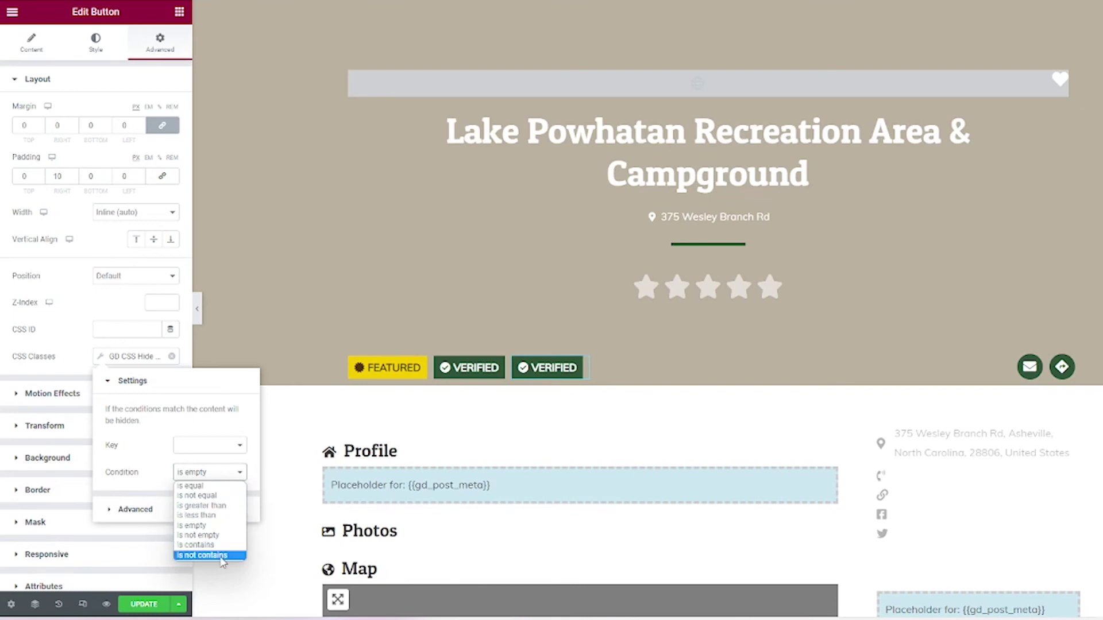
click(583, 368)
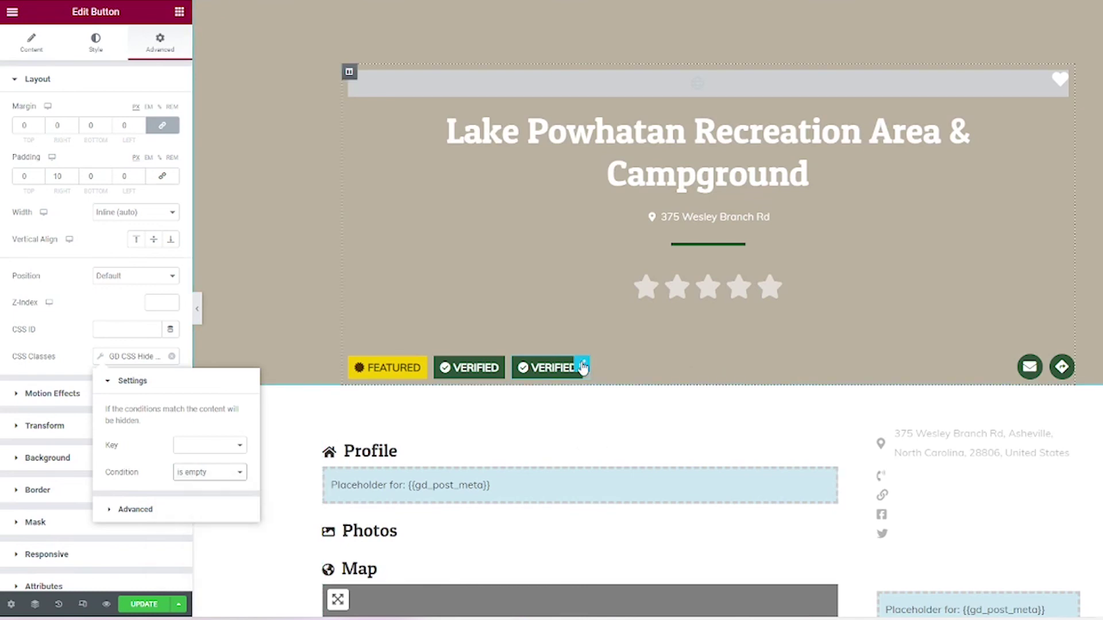
click(32, 43)
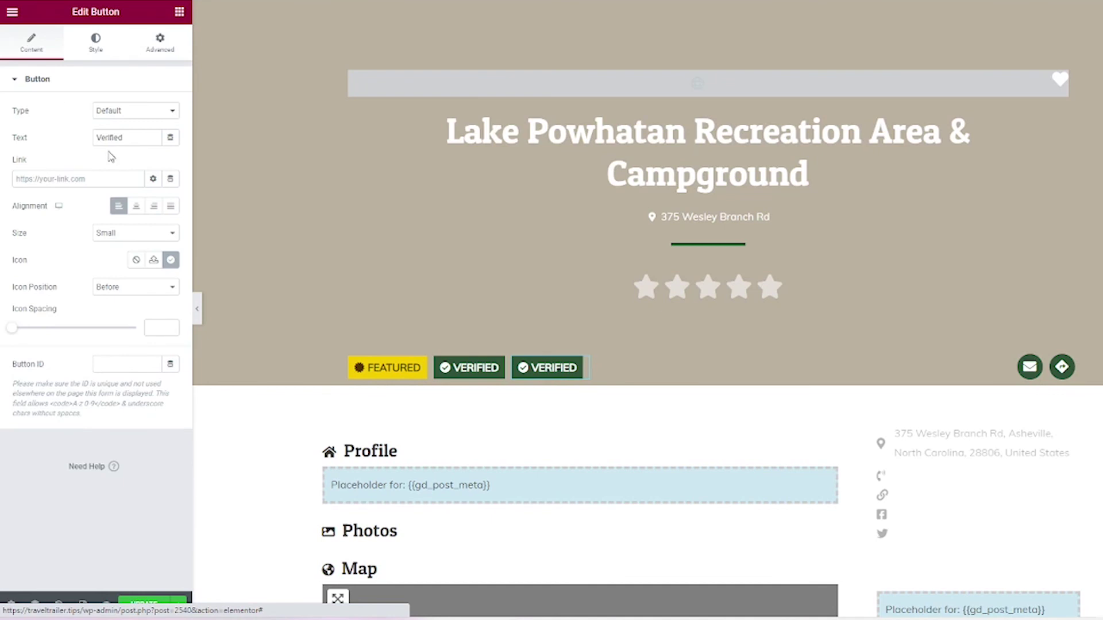
- Move the duplicate VERIFIED button to the top of the header, above the listing title
click(96, 41)
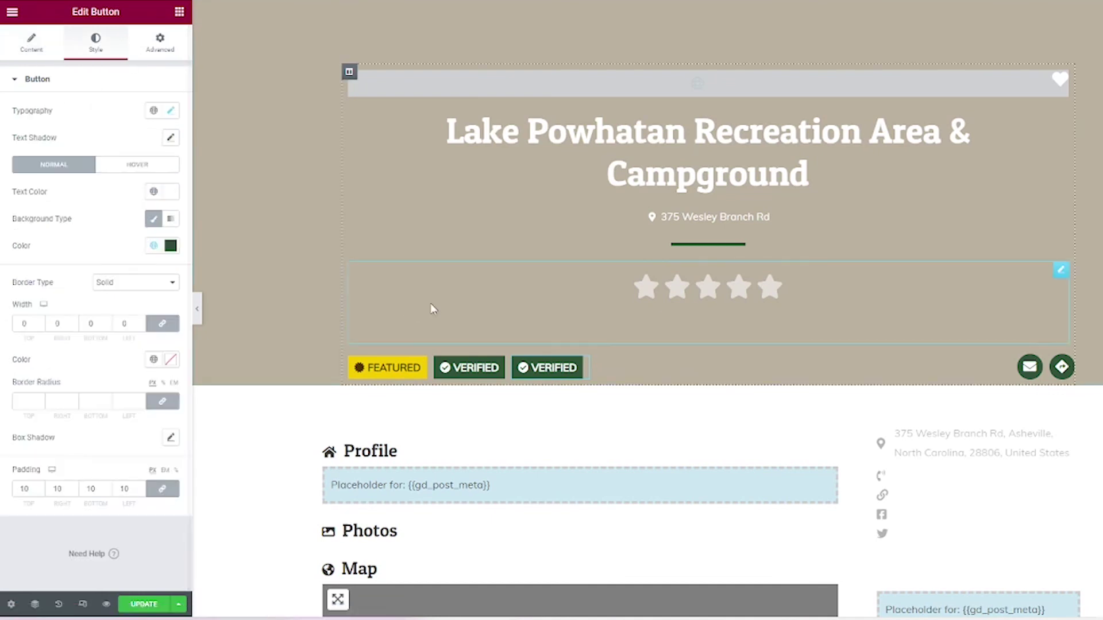
drag(584, 367, 691, 102)
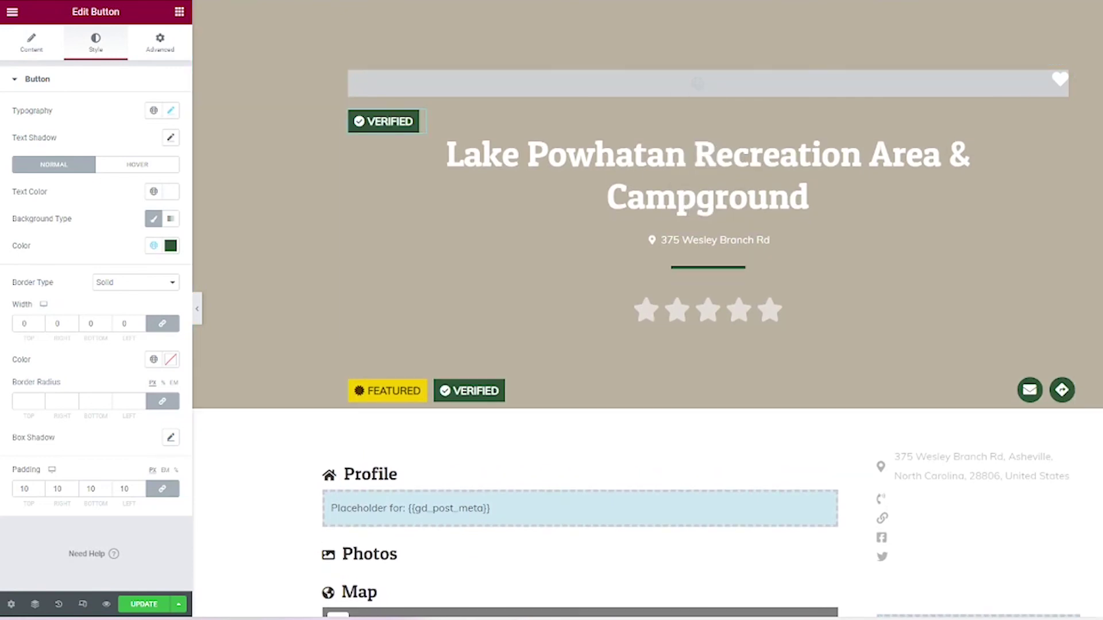